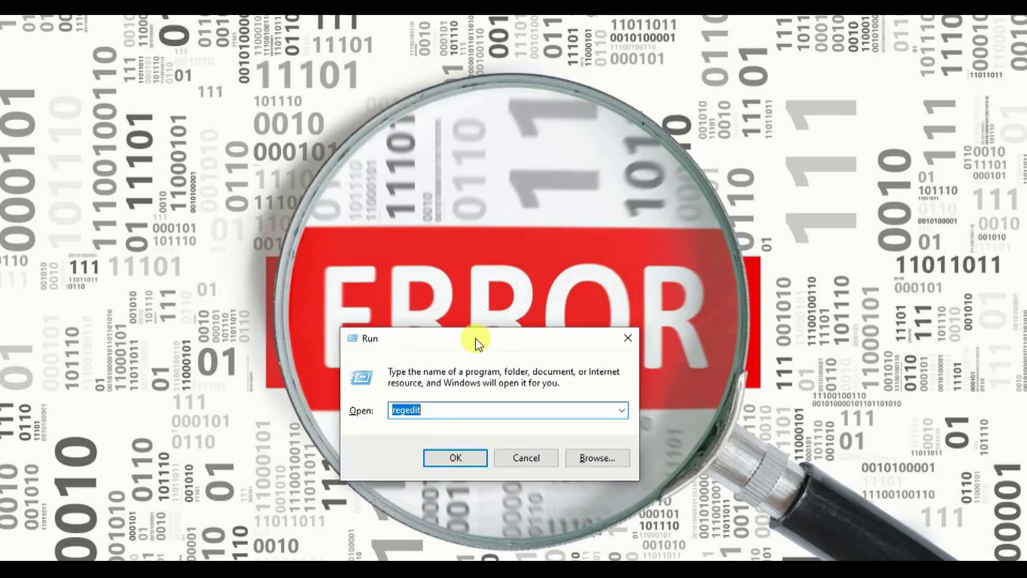
Launch Registry Editor by running regedit from the Run box.
type("regedit")
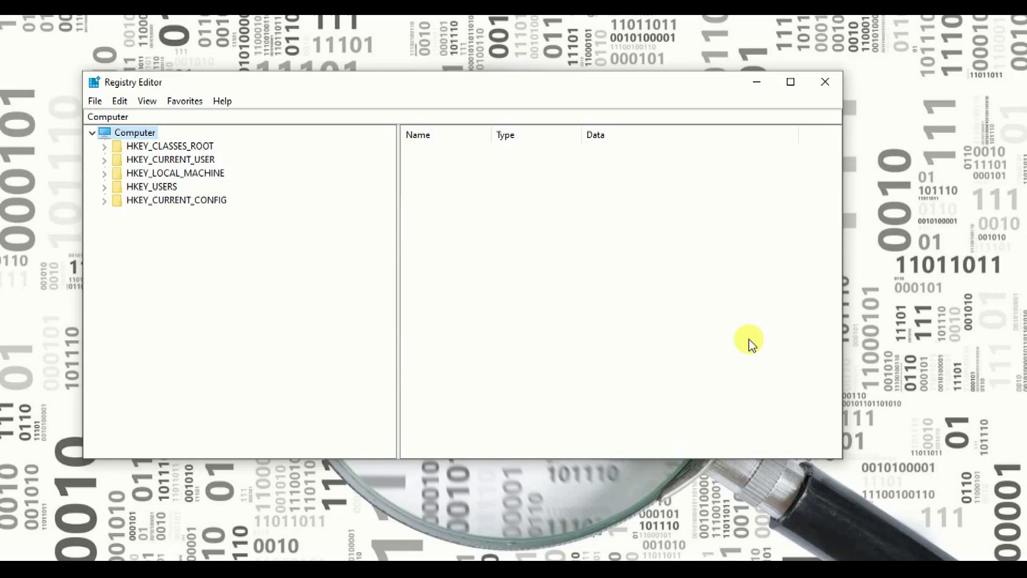
Expand HKEY_LOCAL_MACHINE\SOFTWARE\Microsoft\Windows\CurrentVersion\Policies\System in the key tree.
left_click(105, 177)
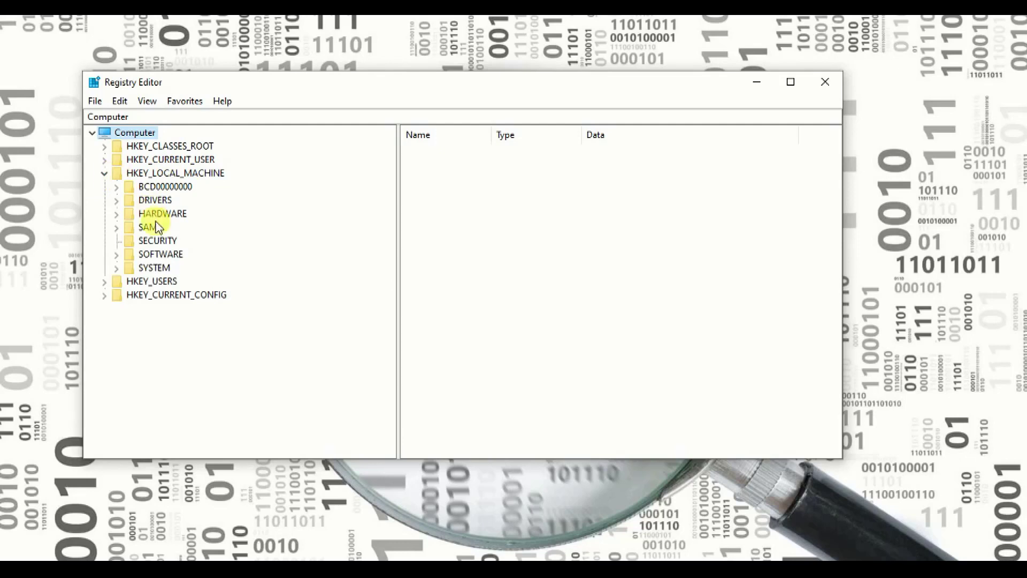
left_click(117, 255)
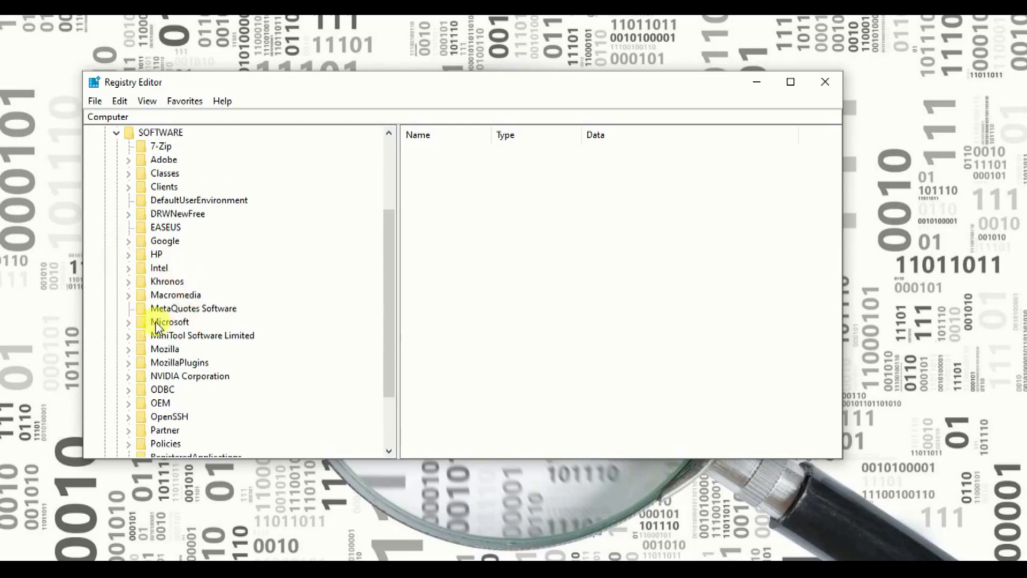
left_click(129, 322)
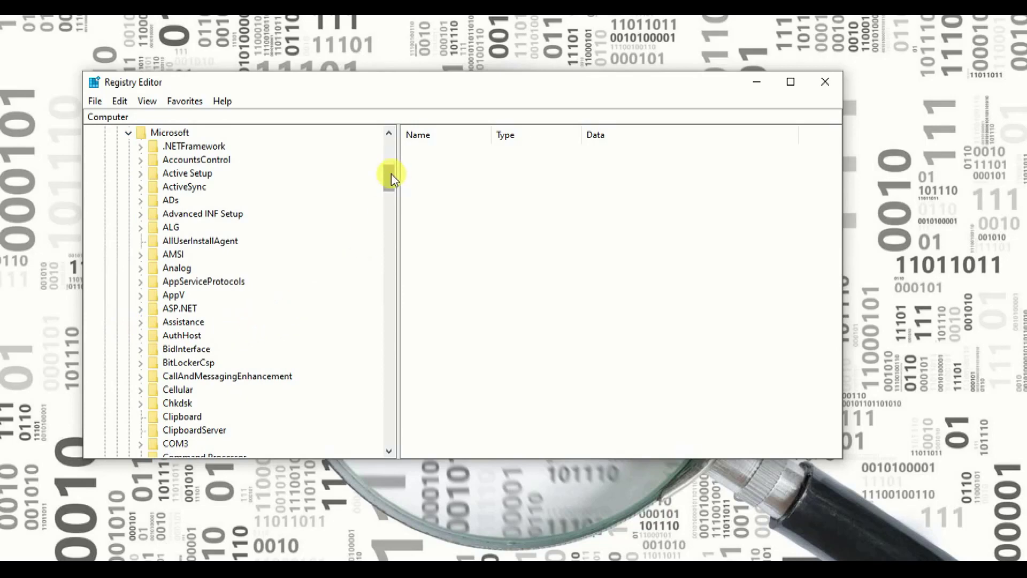
left_click_drag(389, 173, 385, 394)
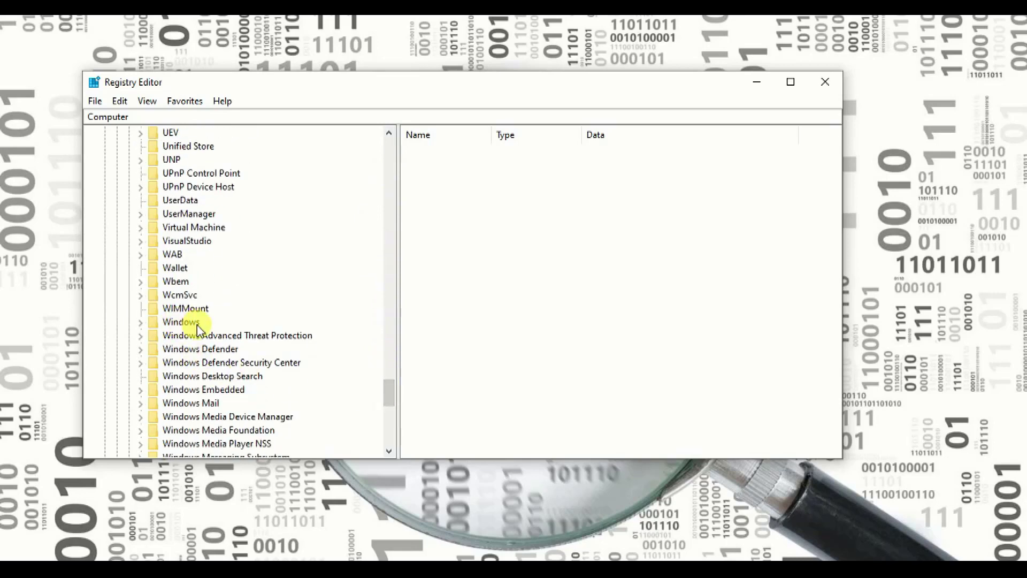
left_click(141, 323)
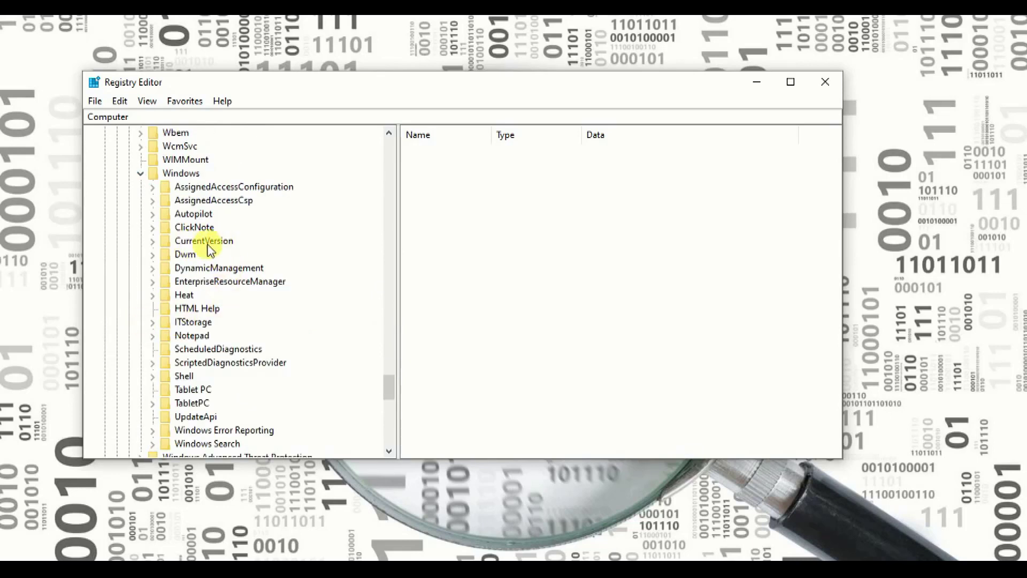
left_click(154, 242)
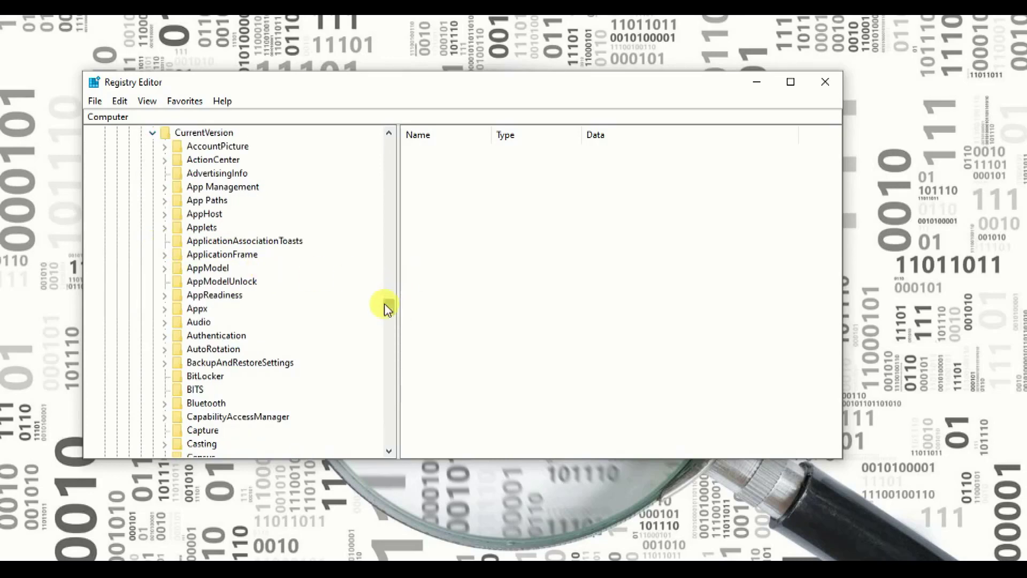
left_click_drag(389, 305, 390, 364)
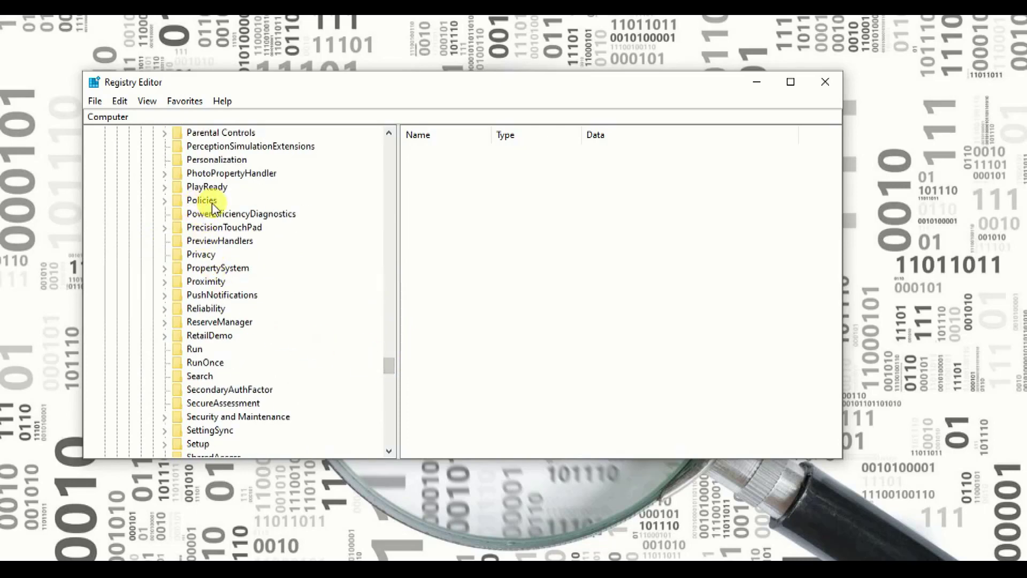
left_click(165, 200)
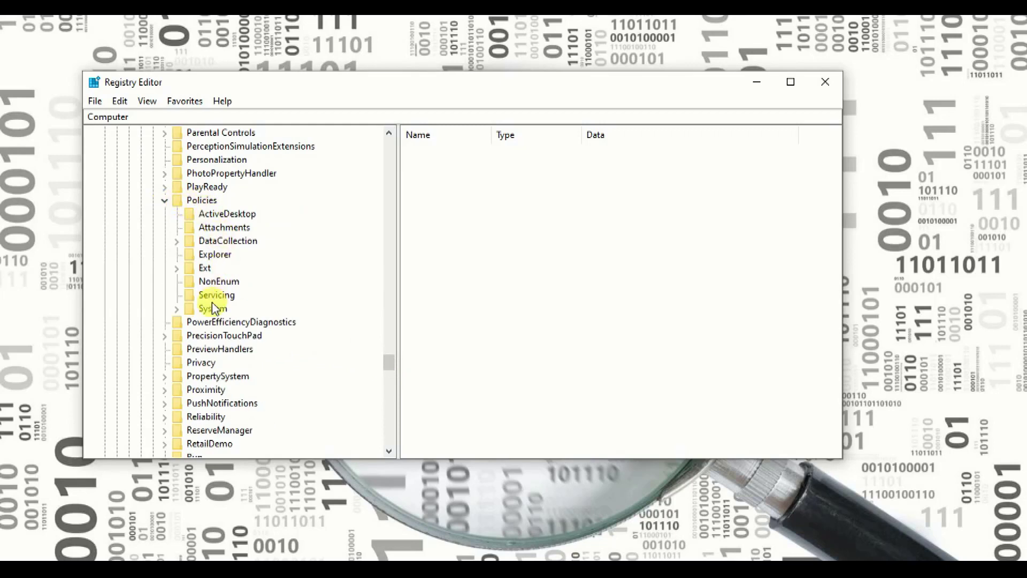
left_click(178, 309)
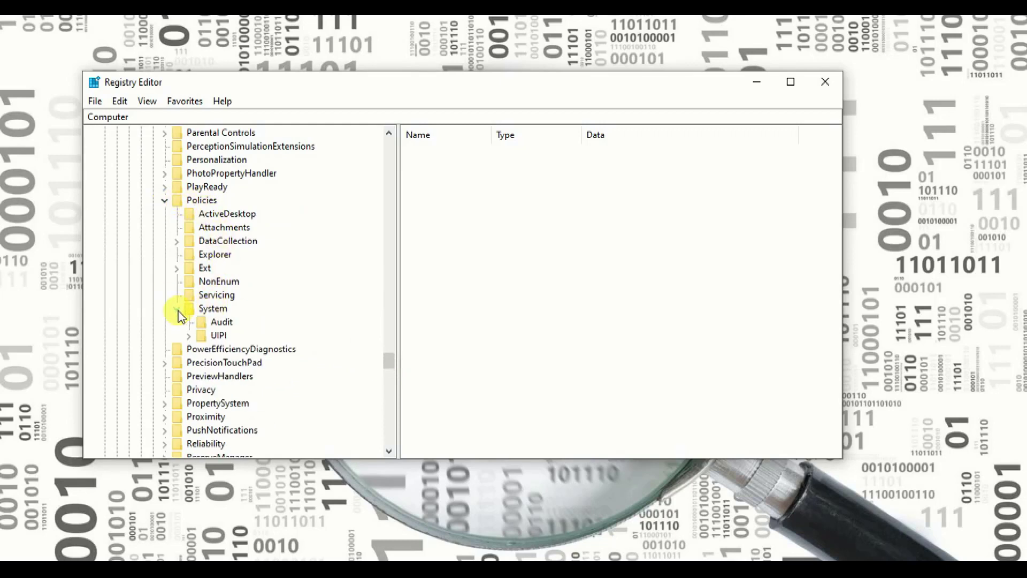
Create a new key named 'CredSSP' under Policies\System.
right_click(220, 314)
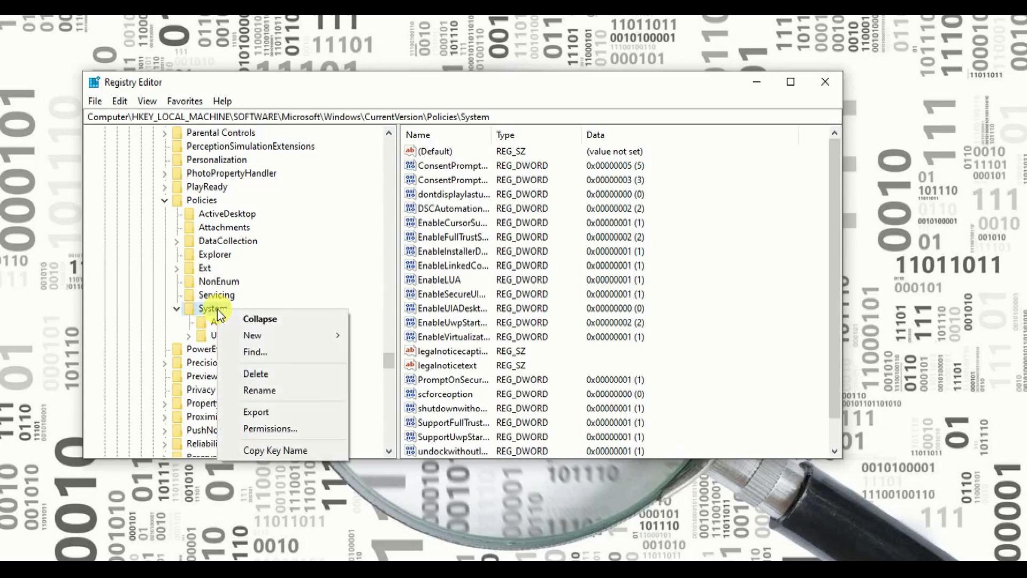
mouse_move(289, 340)
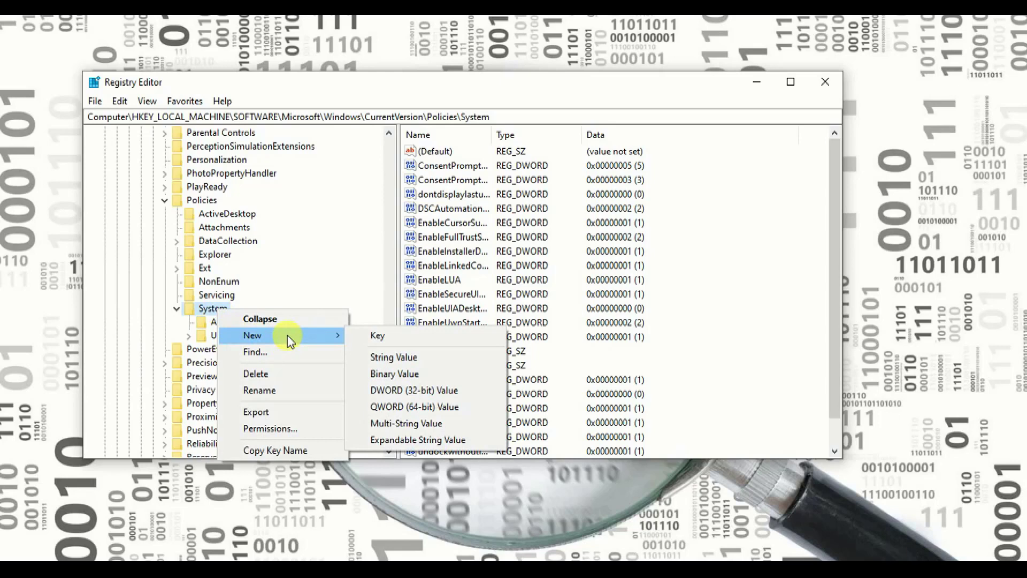
left_click(392, 339)
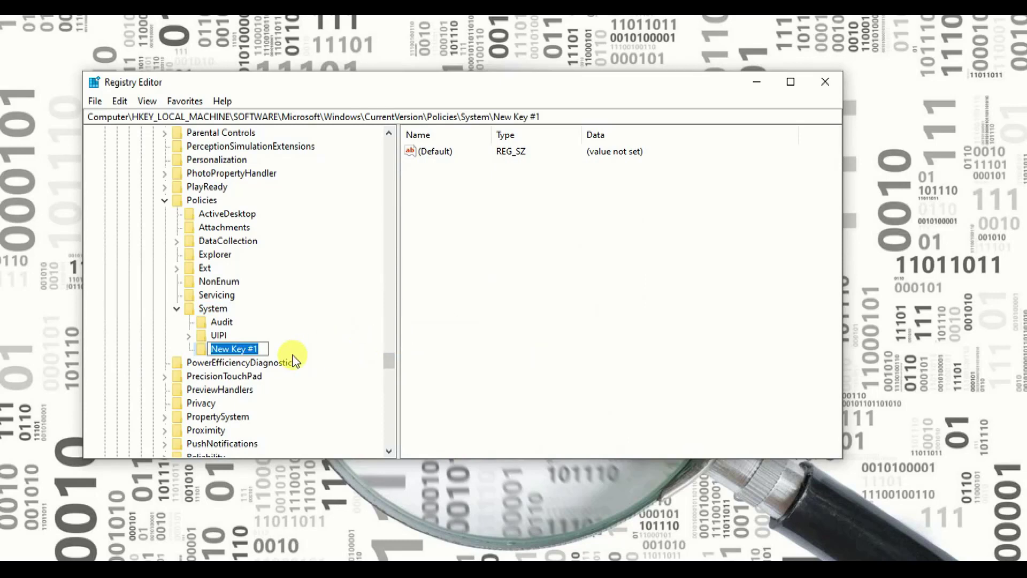
type("Cr")
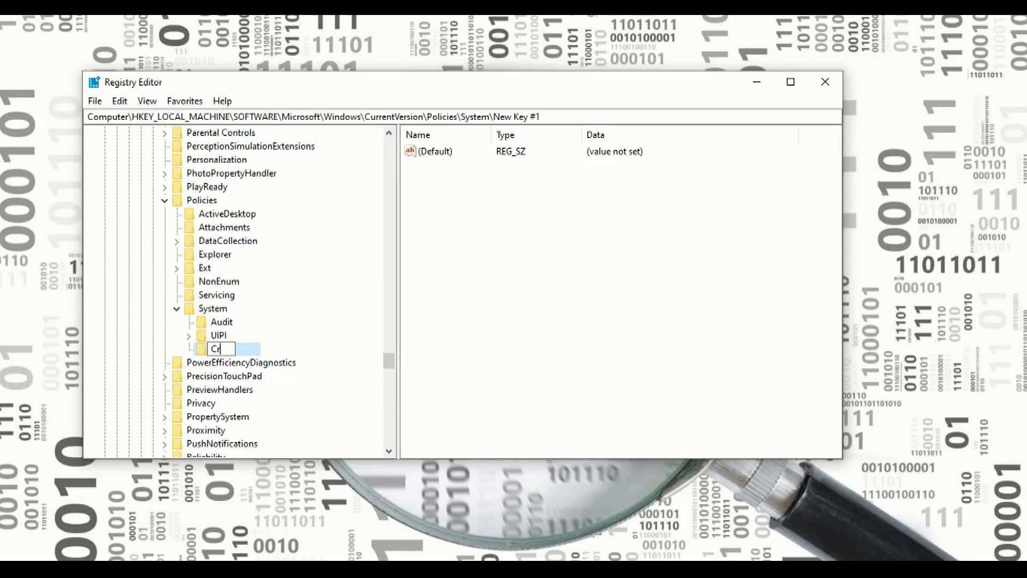
type("edSSP")
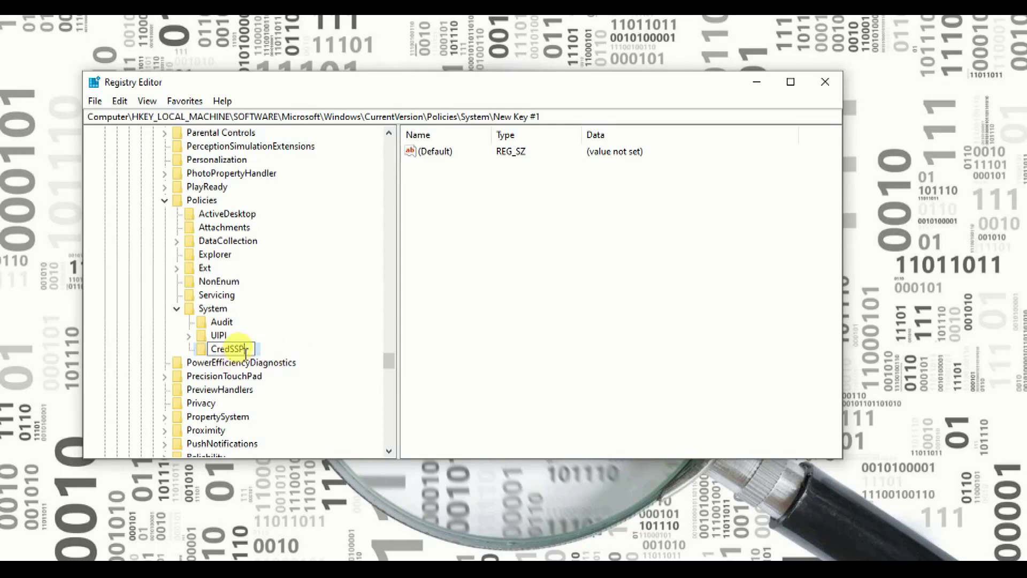
key("Return")
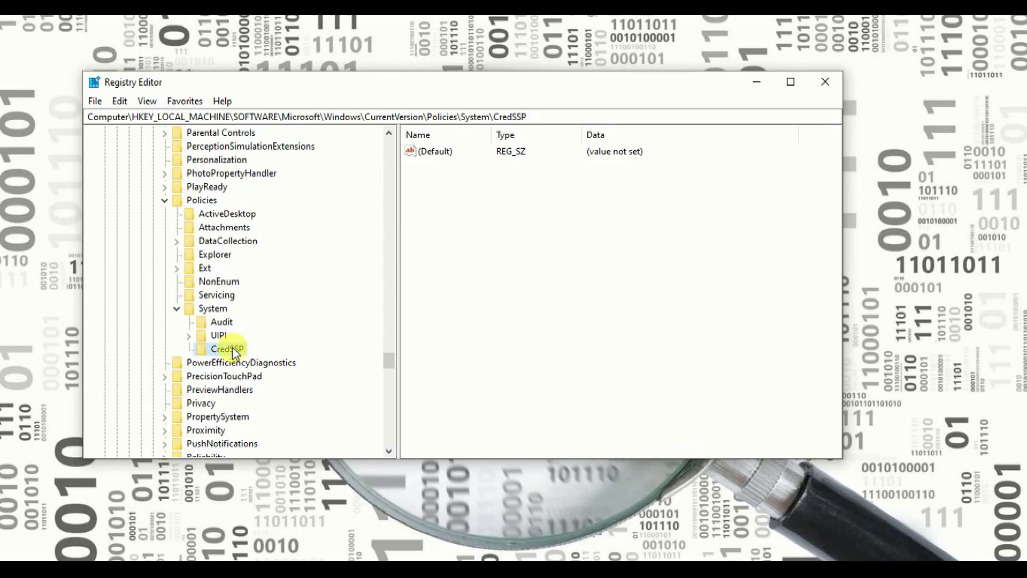
Add a subkey named 'Parameters' inside the CredSSP key.
right_click(231, 353)
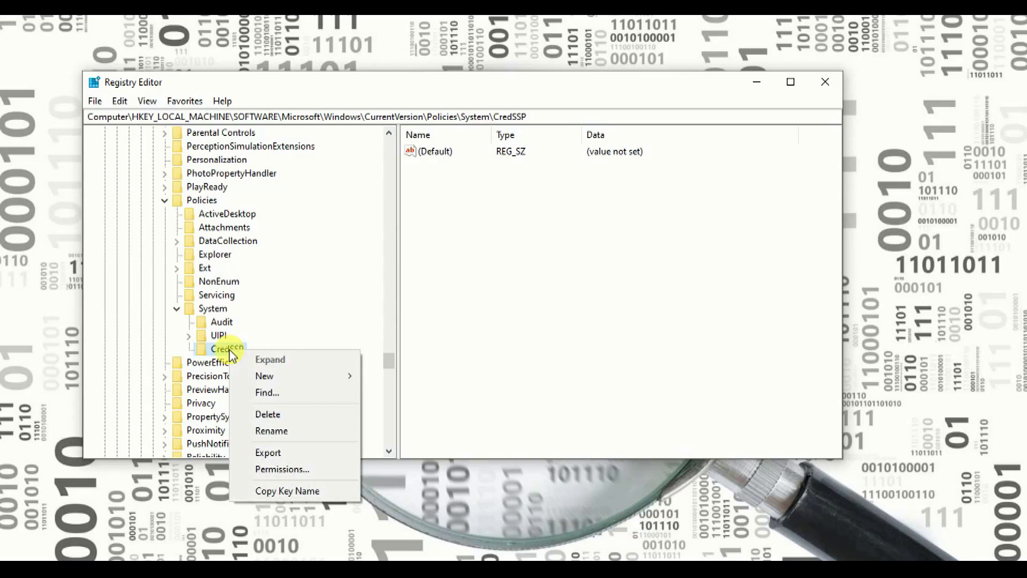
mouse_move(297, 377)
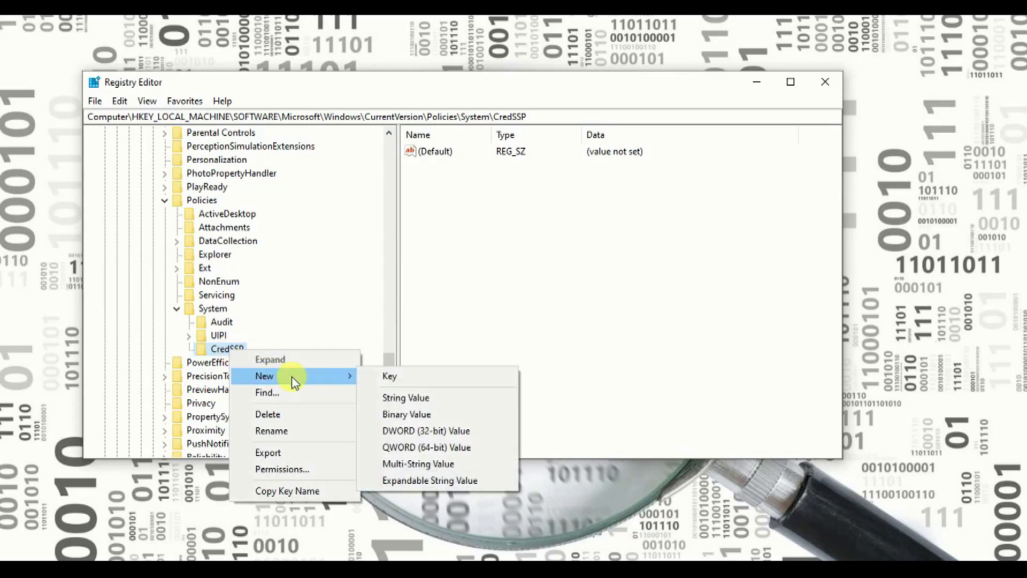
left_click(399, 376)
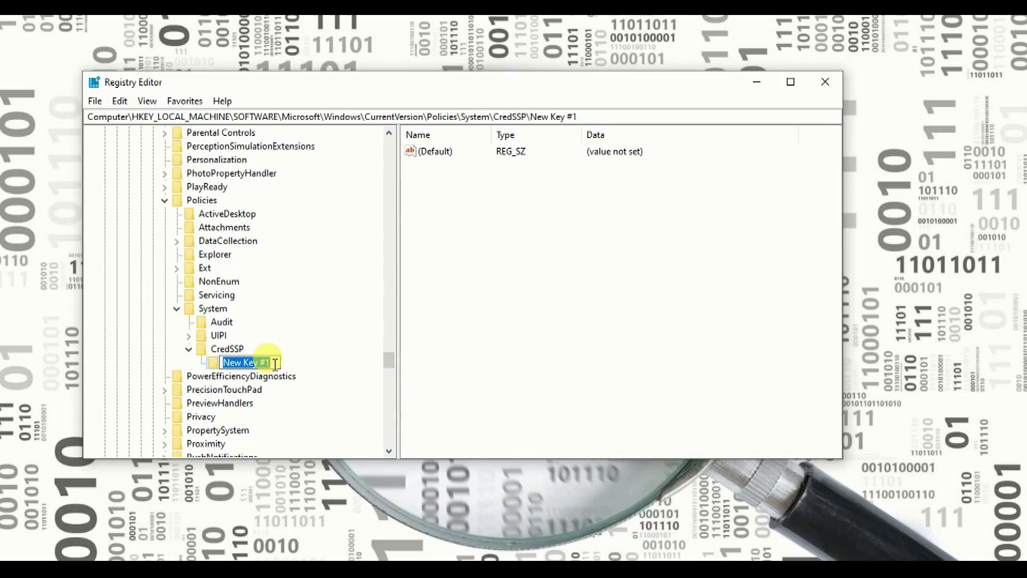
type("Pa")
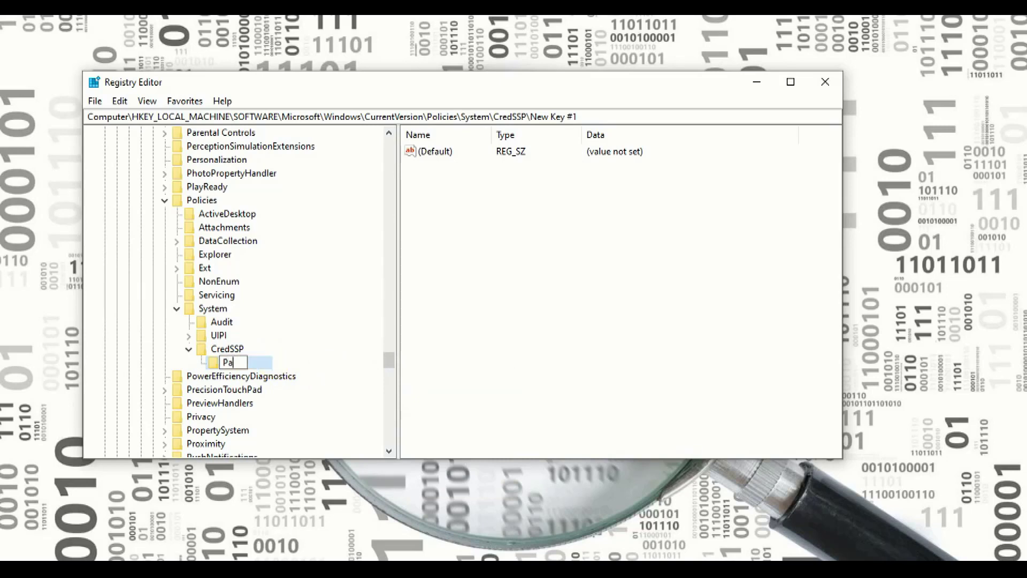
type("rameter")
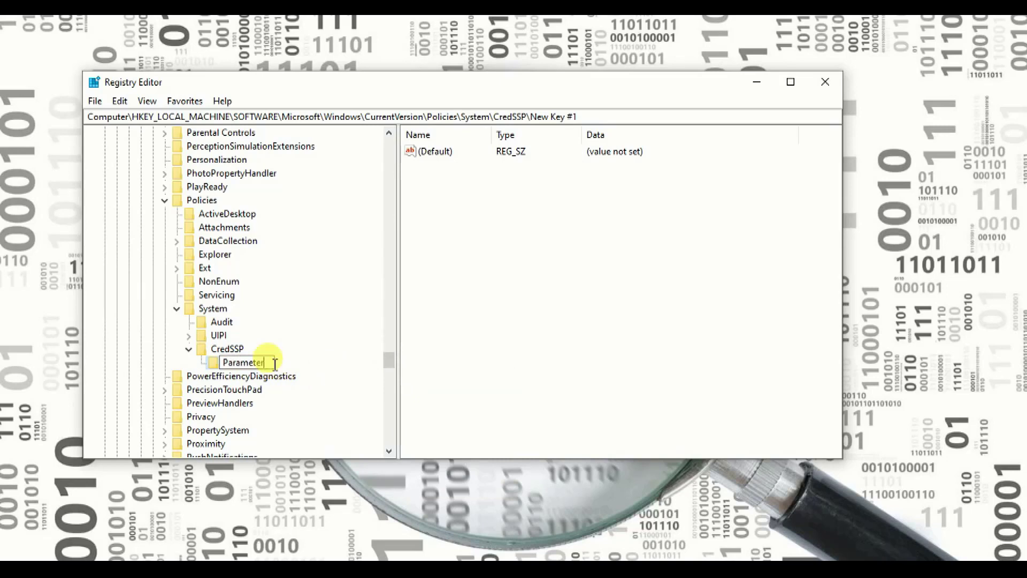
type("s")
key("Return")
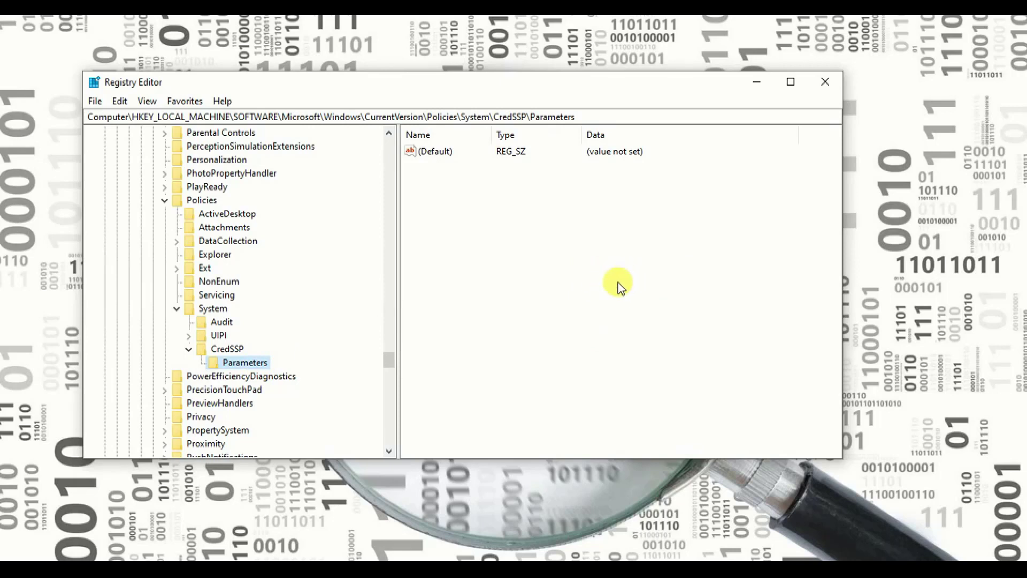
Add a DWORD (32-bit) value named 'Allow Encryption Oracle' to the Parameters key.
right_click(470, 261)
mouse_move(500, 270)
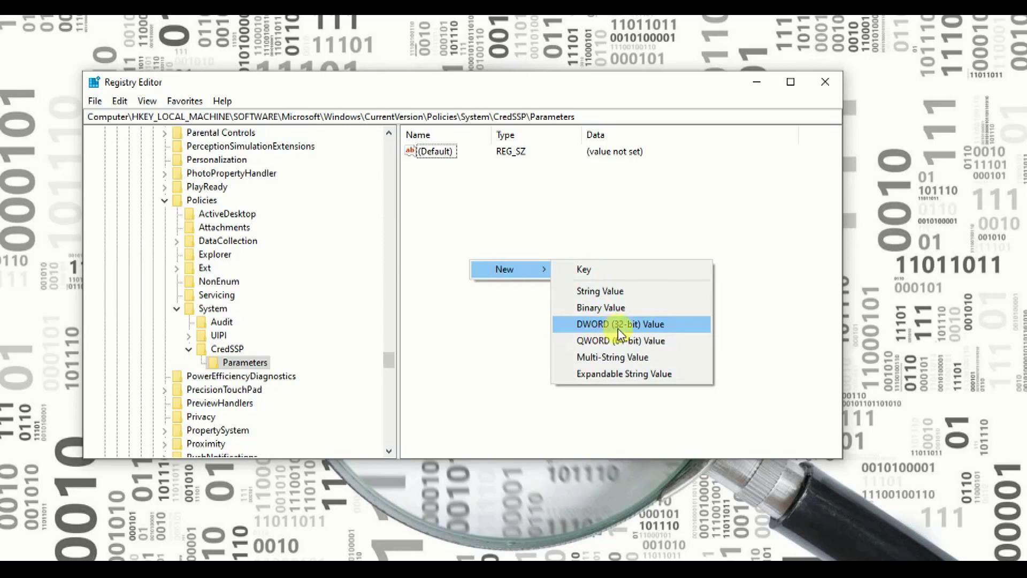
left_click(652, 324)
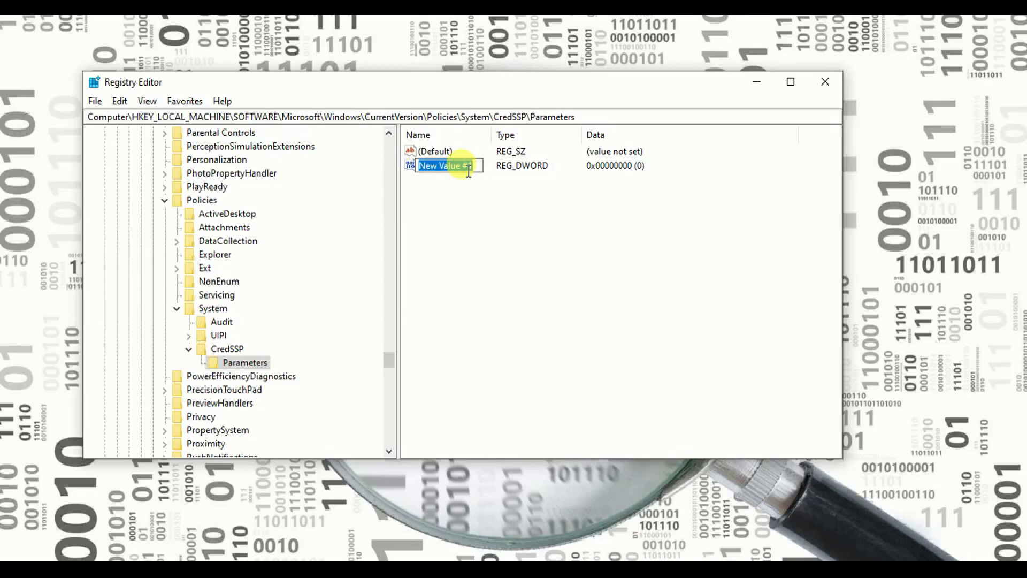
type("Allow")
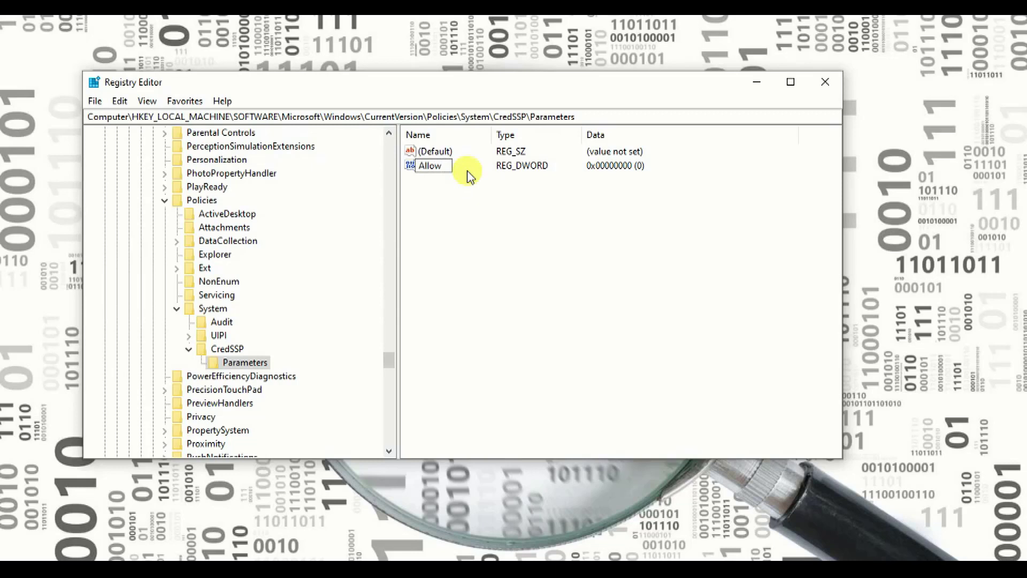
type("Encry")
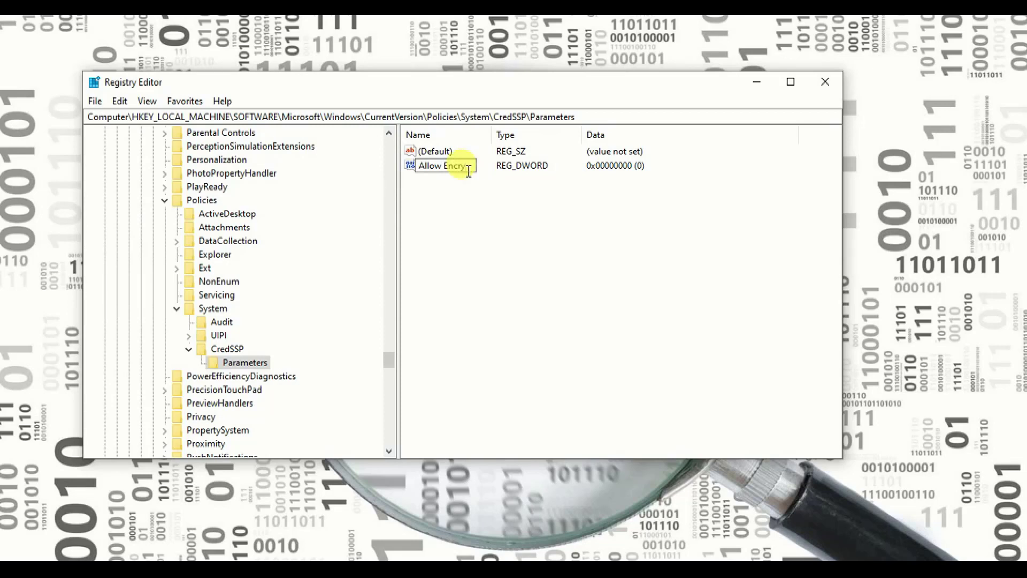
type("ption Oracle")
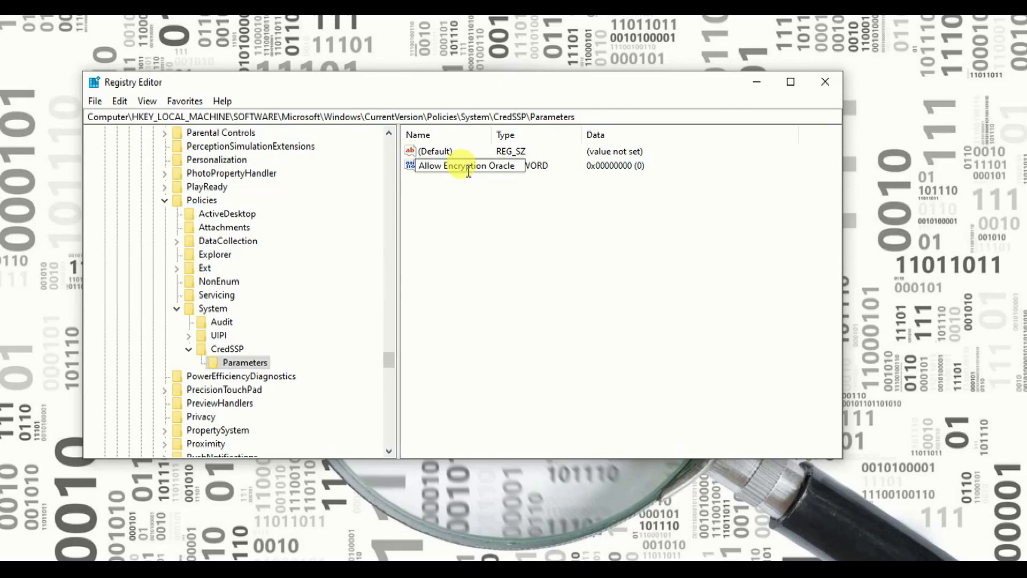
key("Return")
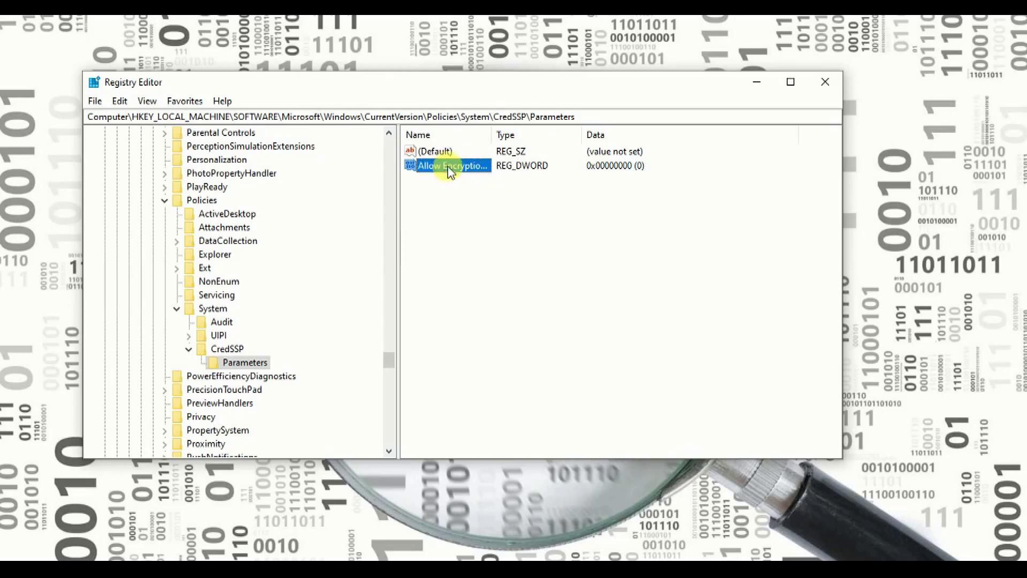
Set the Allow Encryption Oracle value data to 2 in decimal.
right_click(451, 168)
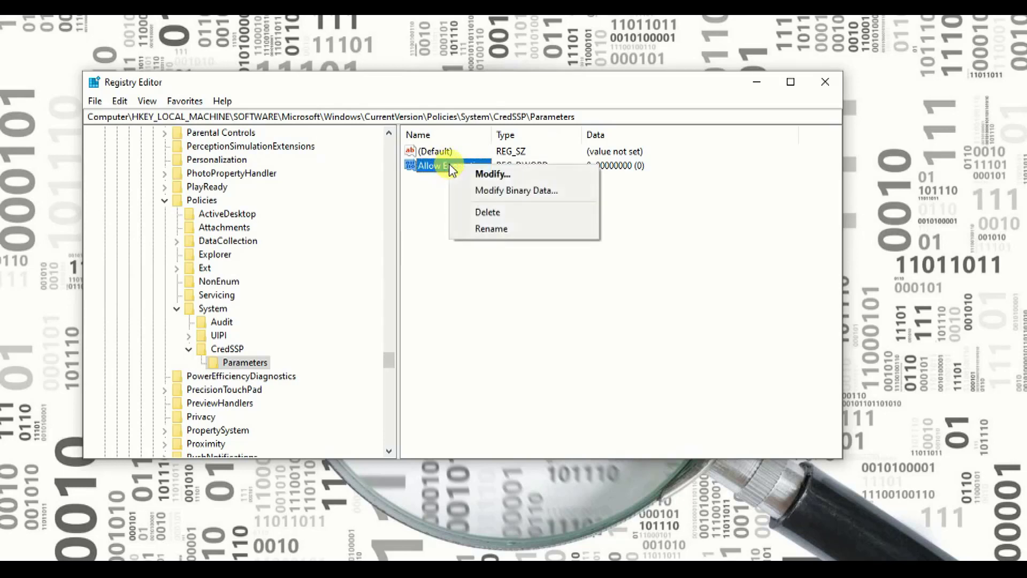
left_click(488, 177)
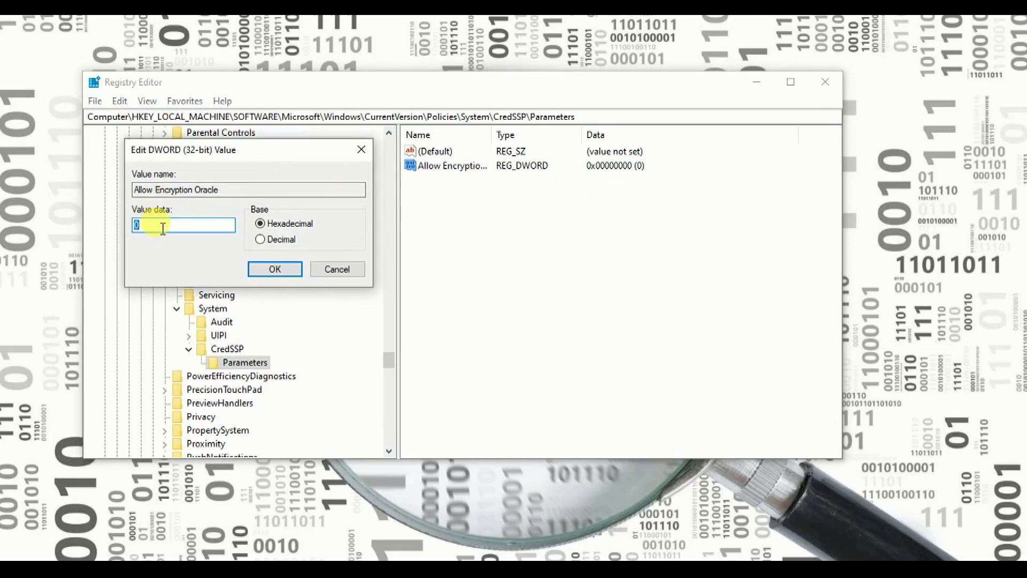
type("2")
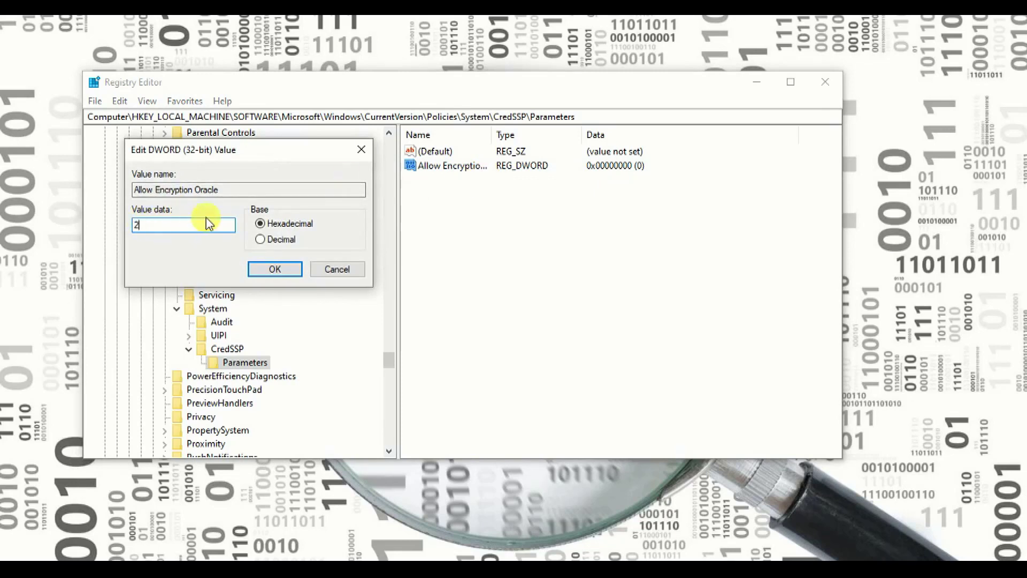
left_click(261, 239)
left_click(275, 269)
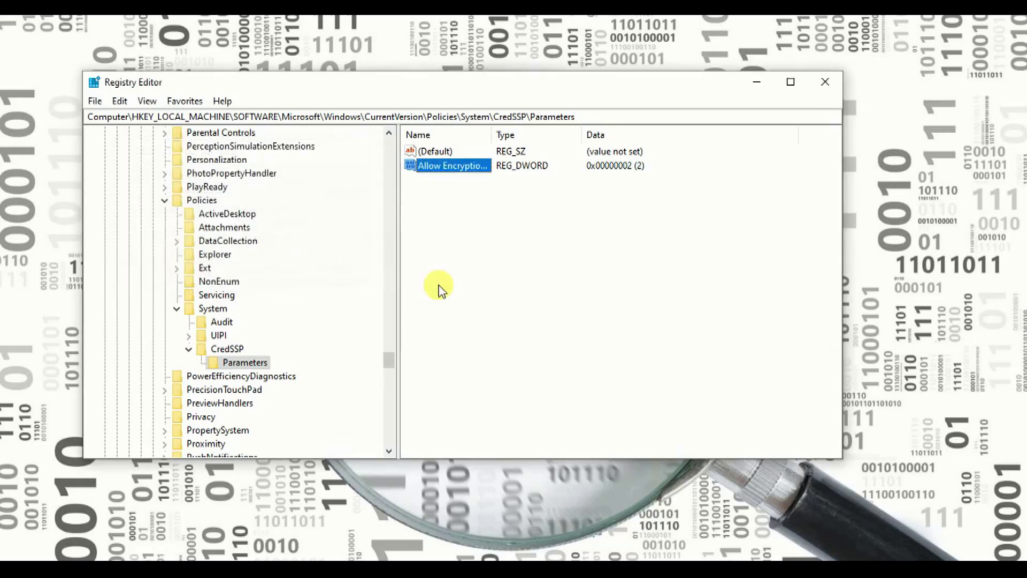